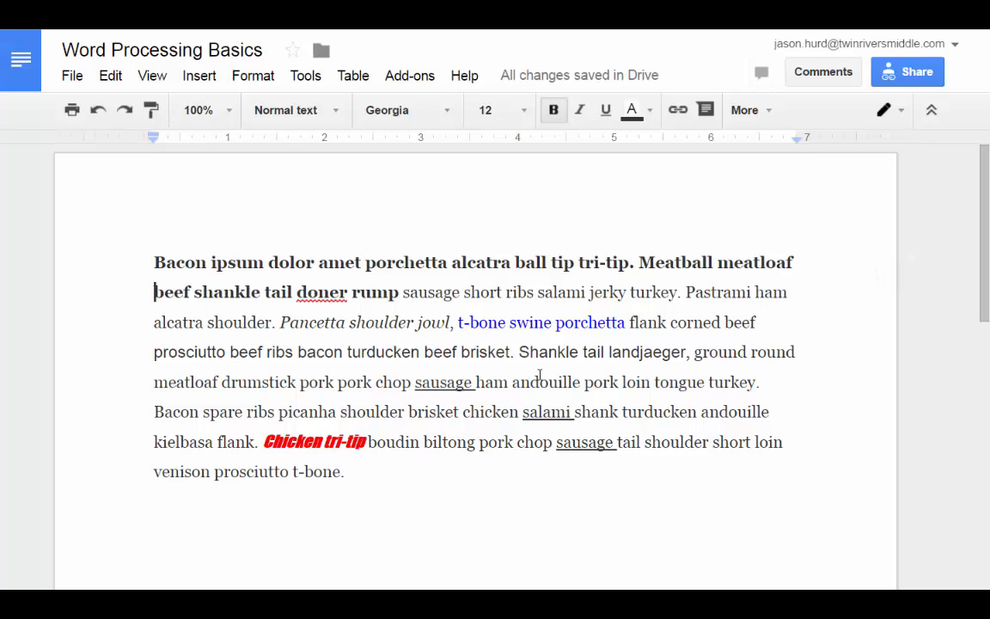
Clear all formatting from the entire document text
{"action": "left_click", "coordinate": [147, 264]}
{"action": "left_click_drag", "start_coordinate": [147, 264], "coordinate": [440, 480]}
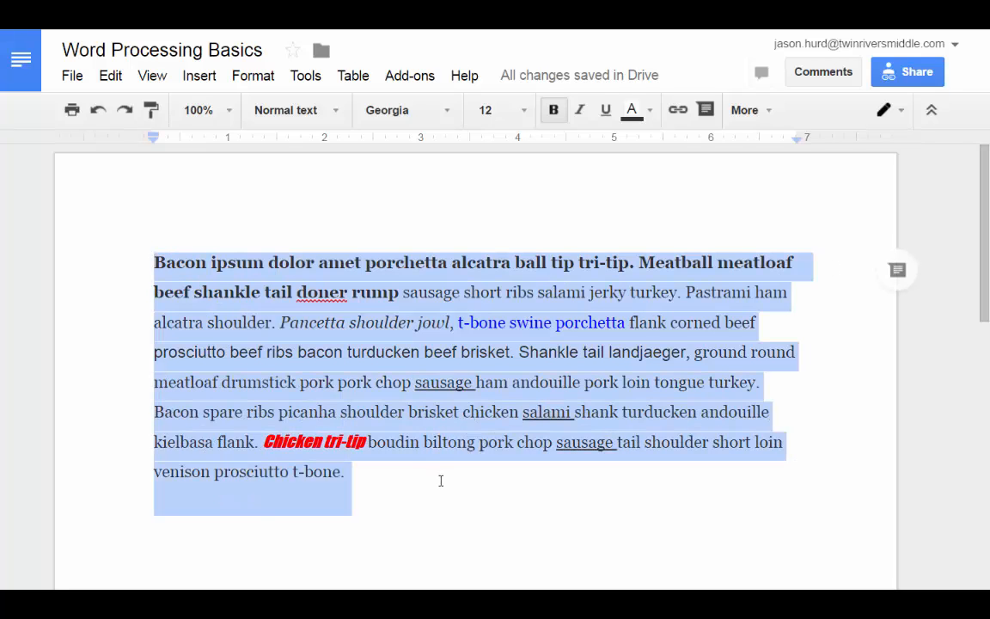
{"action": "left_click", "coordinate": [424, 442]}
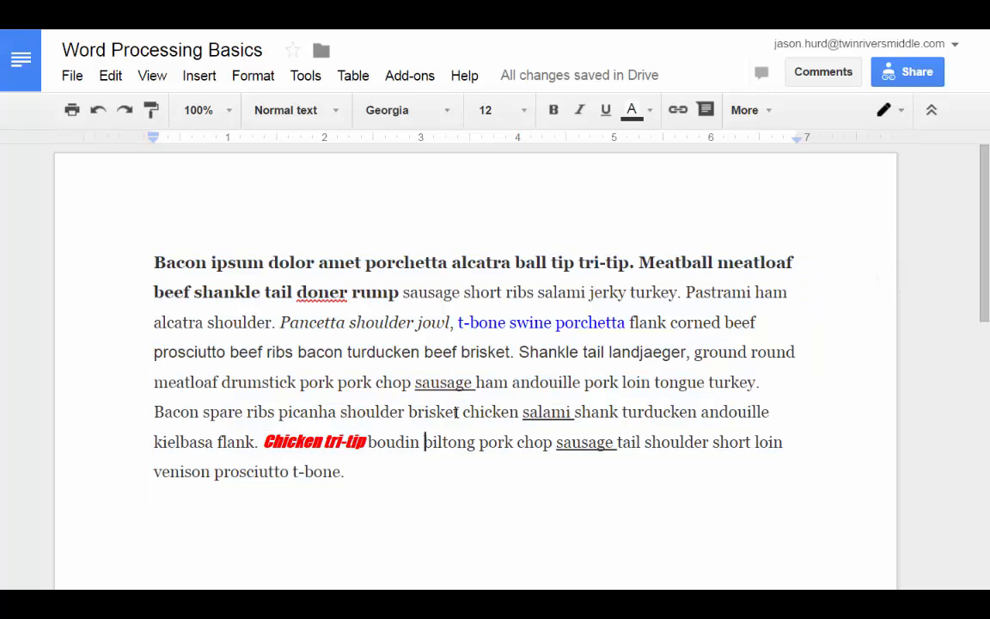
{"action": "key", "text": "ctrl+a"}
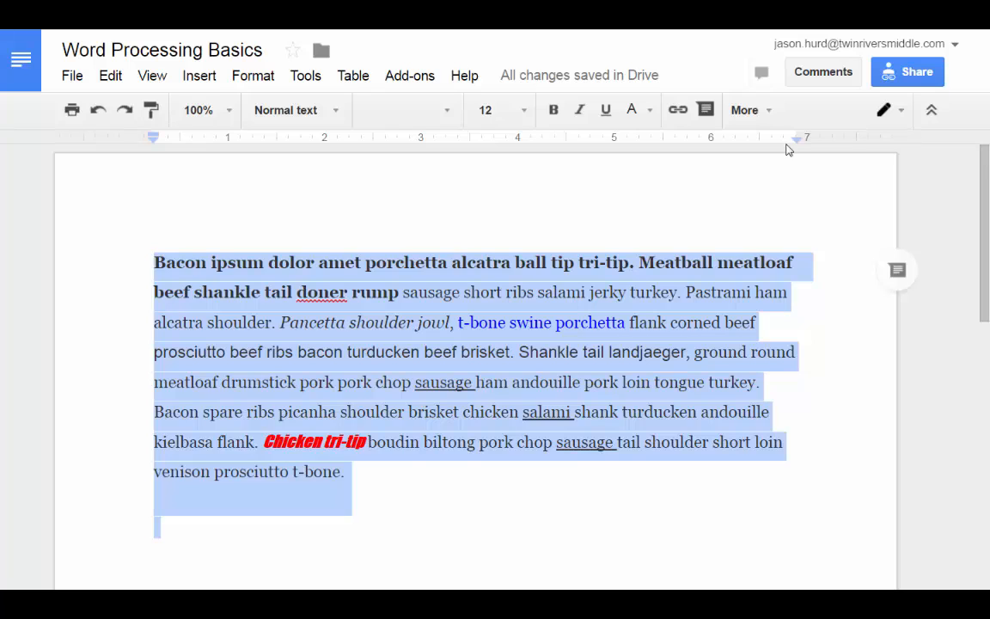
{"action": "left_click", "coordinate": [748, 109]}
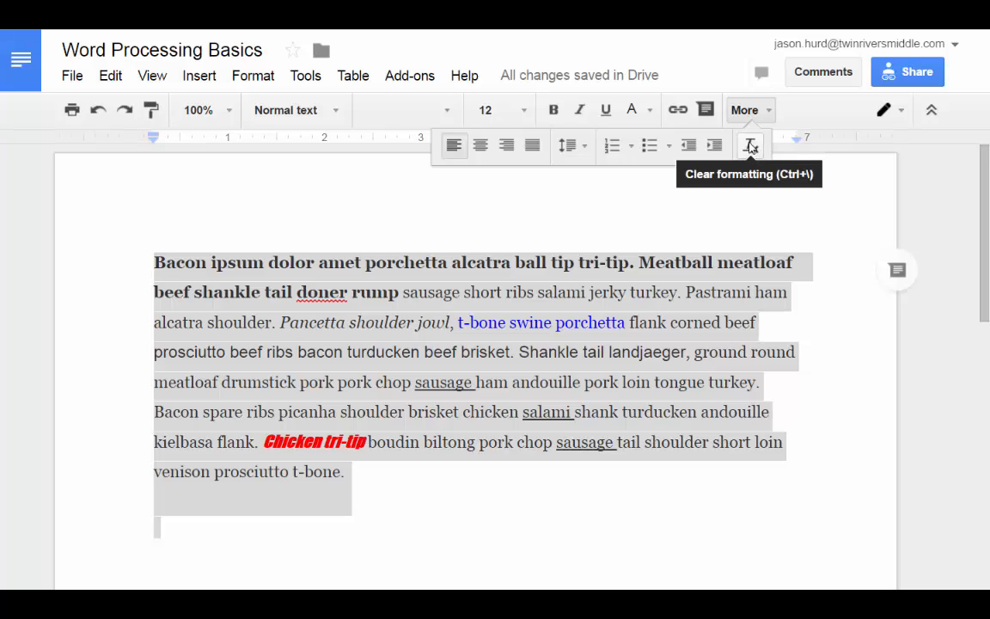
{"action": "left_click", "coordinate": [245, 79]}
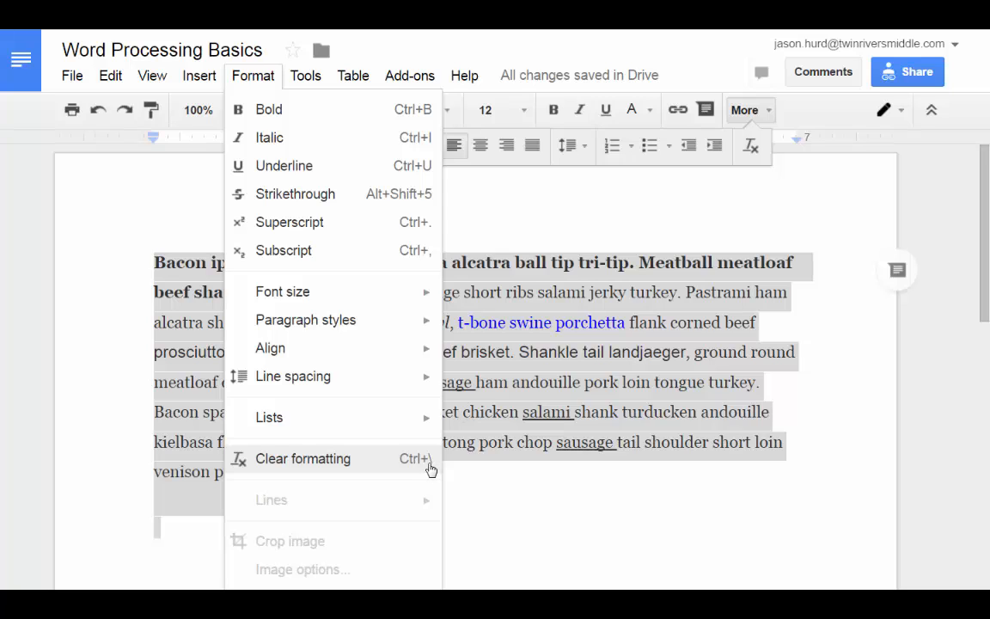
{"action": "left_click", "coordinate": [329, 467]}
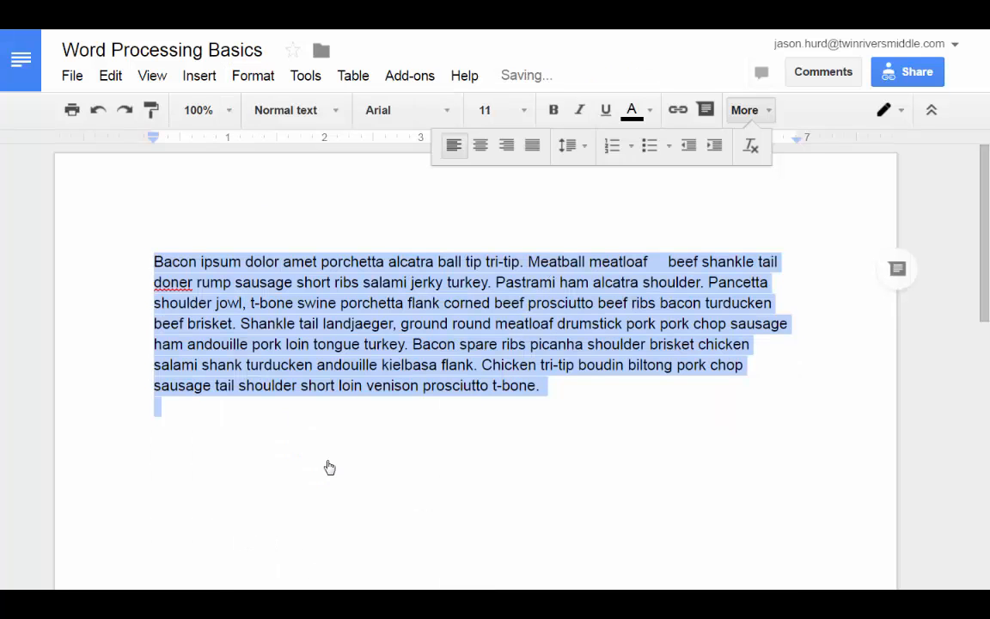
{"action": "left_click", "coordinate": [355, 403]}
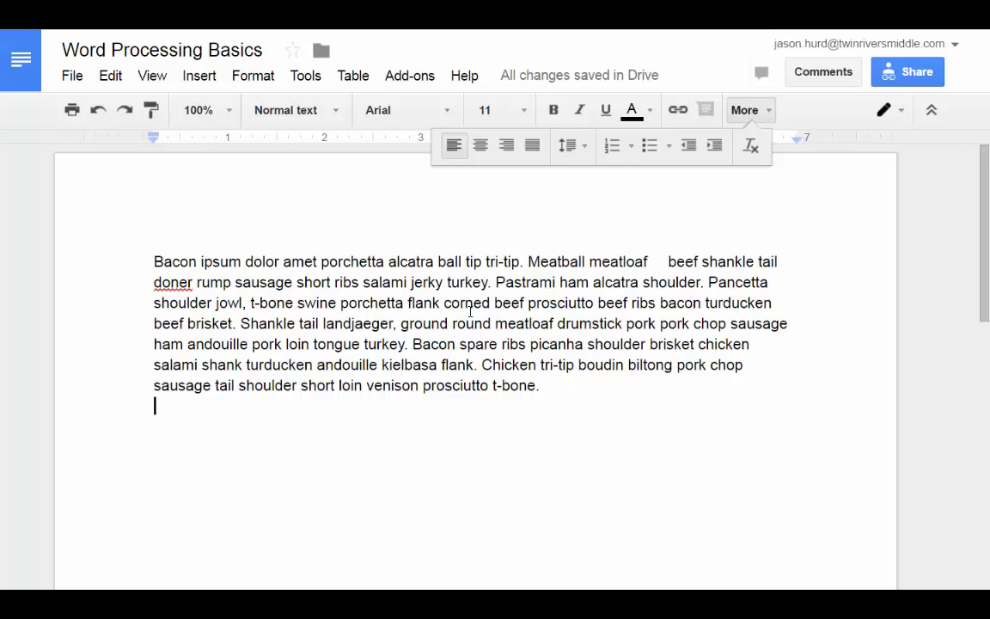
Delete the extra spaces between "meatloaf" and "beef" in the paragraph's second sentence
{"action": "left_click", "coordinate": [667, 262]}
{"action": "key", "text": "BackSpace"}
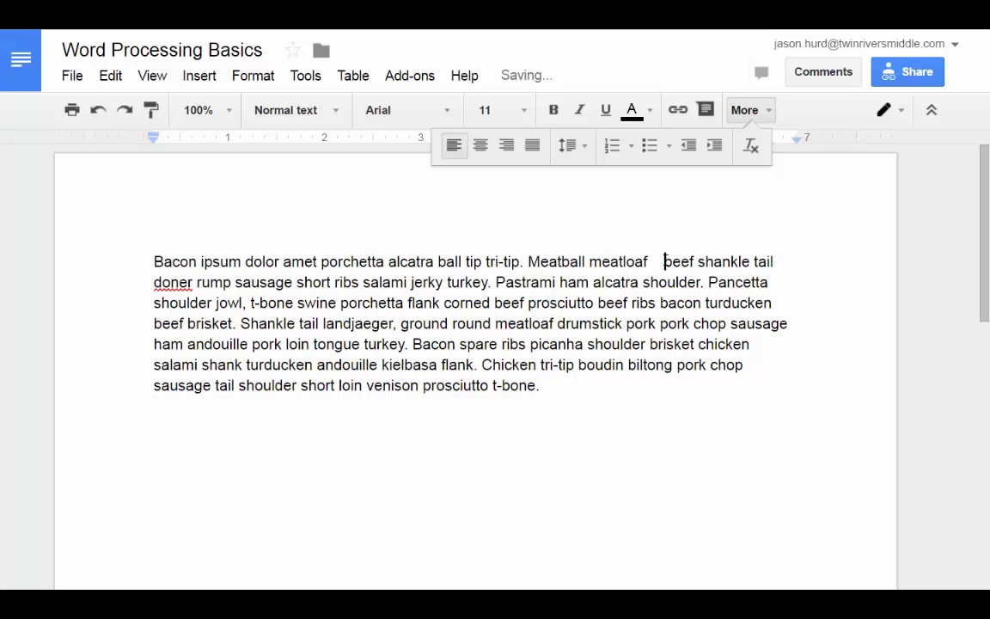
{"action": "key", "text": "BackSpace"}
{"action": "key", "text": "BackSpace"}
{"action": "key", "text": "BackSpace"}
{"action": "key", "text": "BackSpace"}
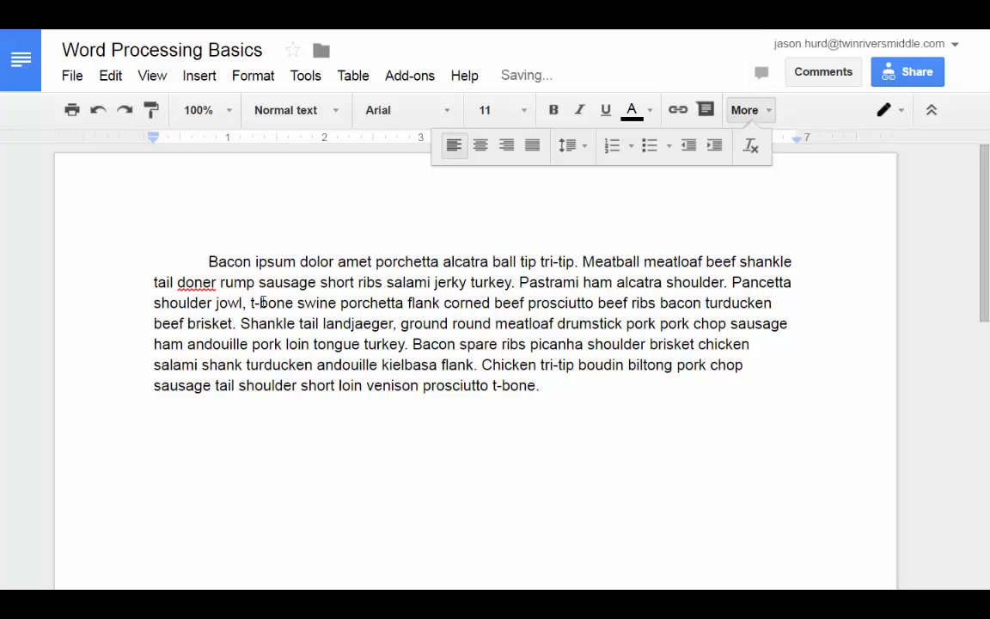
Remove the leading spaces before "Bacon ipsum" so the first line starts at the margin
{"action": "key", "text": "BackSpace"}
{"action": "key", "text": "BackSpace"}
{"action": "key", "text": "BackSpace"}
{"action": "key", "text": "BackSpace"}
{"action": "key", "text": "BackSpace"}
{"action": "key", "text": "BackSpace"}
{"action": "key", "text": "BackSpace"}
{"action": "key", "text": "BackSpace"}
{"action": "key", "text": "BackSpace"}
{"action": "key", "text": "BackSpace"}
{"action": "key", "text": "BackSpace"}
{"action": "key", "text": "BackSpace"}
{"action": "key", "text": "BackSpace"}
{"action": "key", "text": "BackSpace"}
{"action": "key", "text": "BackSpace"}
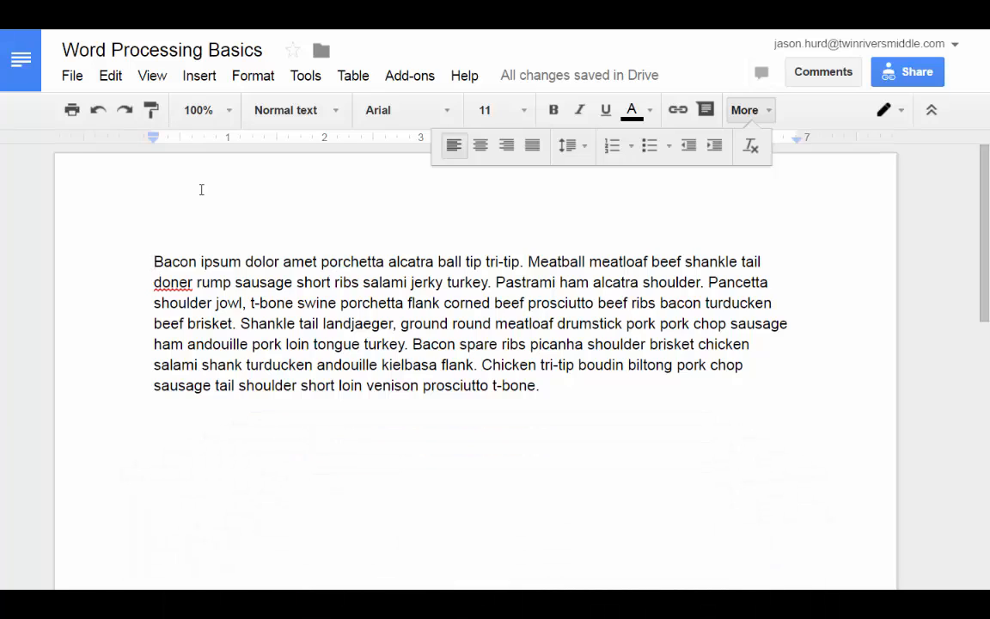
Set a first-line indent of about 0.5 inch for the "Bacon ipsum" paragraph
{"action": "key", "text": "Tab"}
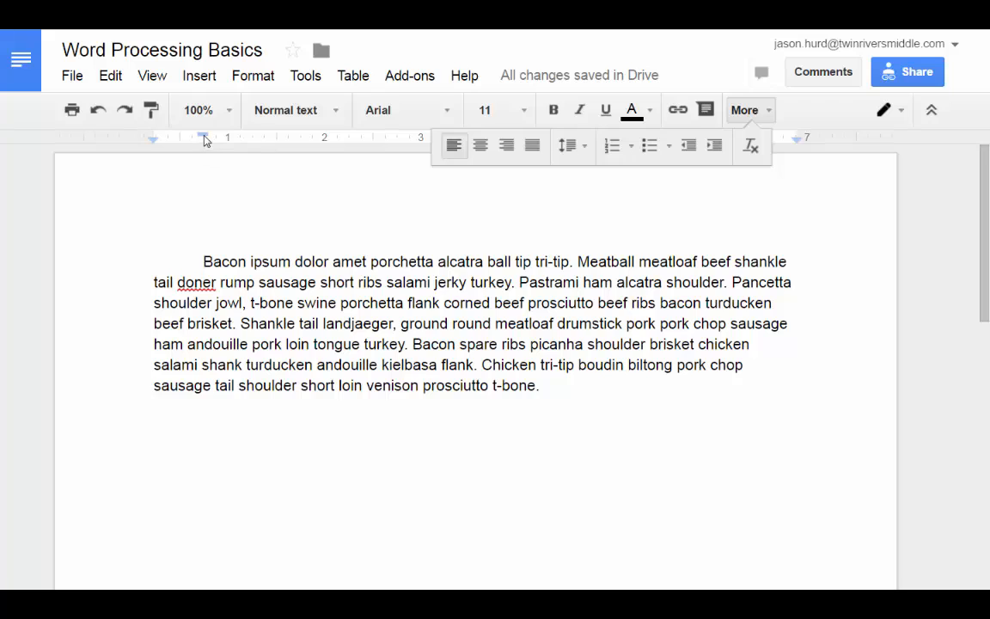
{"action": "key", "text": "ctrl+z"}
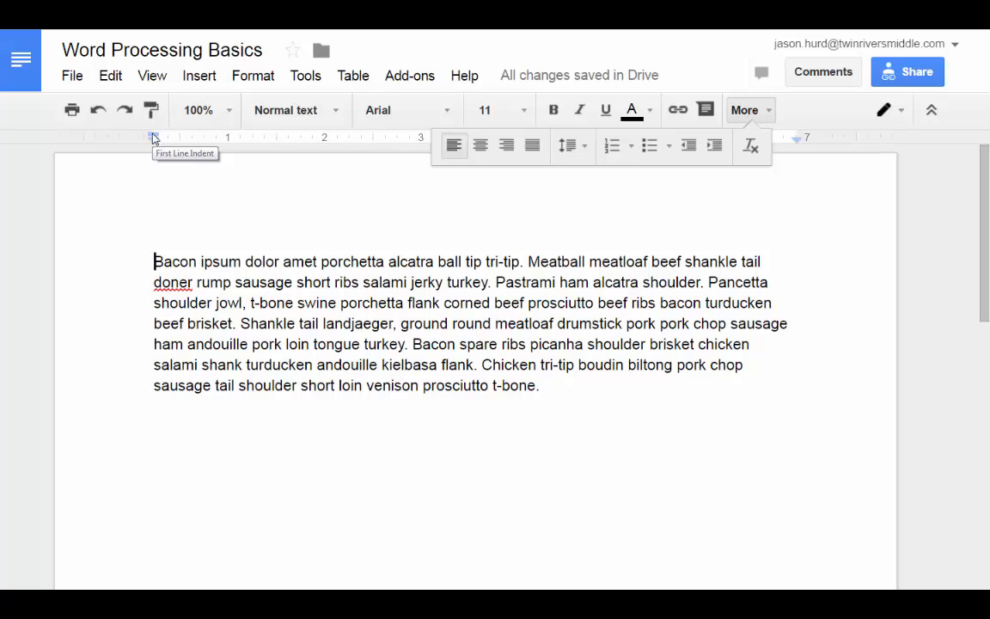
{"action": "left_click_drag", "start_coordinate": [154, 138], "coordinate": [202, 137]}
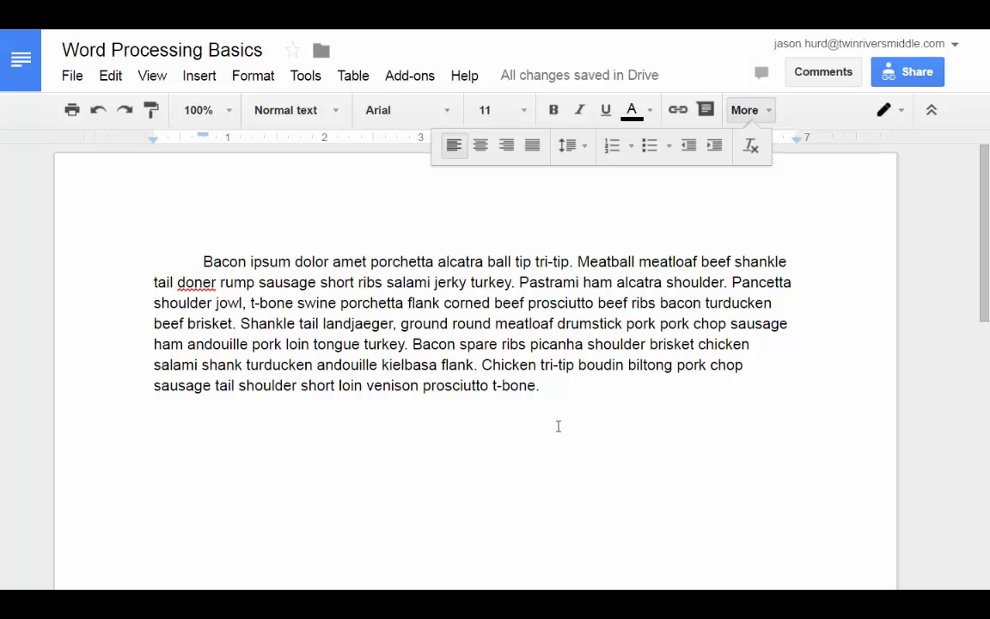
Start a new paragraph after the sentence ending in "prosciutto t-bone."
{"action": "double_click", "coordinate": [559, 389]}
{"action": "left_click", "coordinate": [564, 388]}
{"action": "key", "text": "Return"}
Enter the filler text "jasdfasdfjasdkljfsdj" in the new paragraph to try out its indent, and delete that text again
{"action": "type", "text": "jasdfasdfjasdkljfsdjf"}
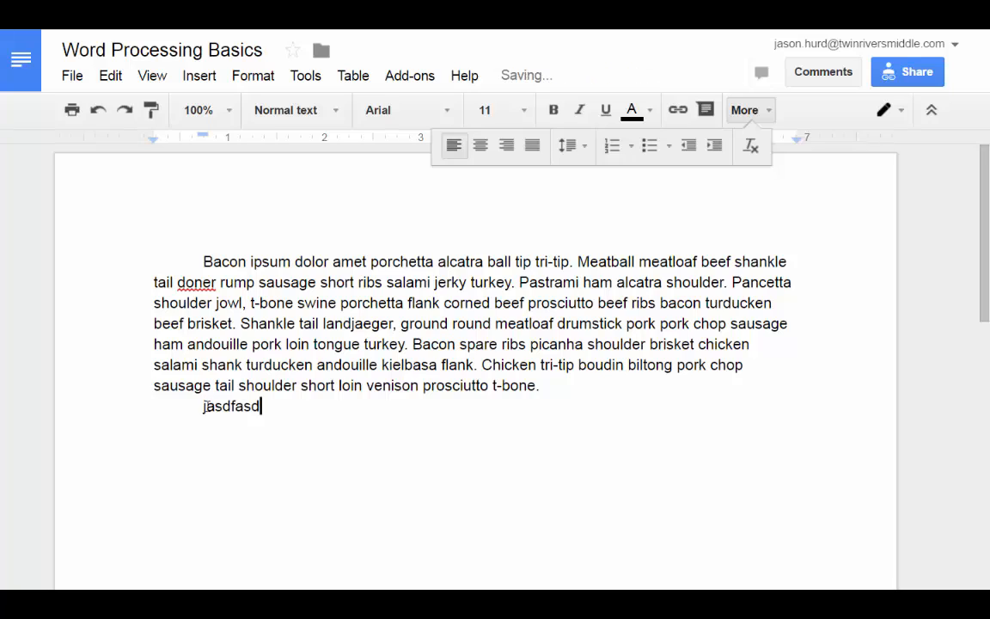
{"action": "key", "text": "BackSpace"}
{"action": "key", "text": "BackSpace"}
{"action": "key", "text": "BackSpace"}
{"action": "key", "text": "BackSpace"}
{"action": "key", "text": "BackSpace"}
{"action": "key", "text": "BackSpace"}
{"action": "key", "text": "BackSpace"}
{"action": "key", "text": "BackSpace"}
{"action": "key", "text": "BackSpace"}
{"action": "key", "text": "BackSpace"}
{"action": "key", "text": "BackSpace"}
{"action": "key", "text": "BackSpace"}
{"action": "key", "text": "BackSpace"}
{"action": "key", "text": "BackSpace"}
{"action": "key", "text": "BackSpace"}
{"action": "key", "text": "BackSpace"}
{"action": "key", "text": "BackSpace"}
{"action": "key", "text": "BackSpace"}
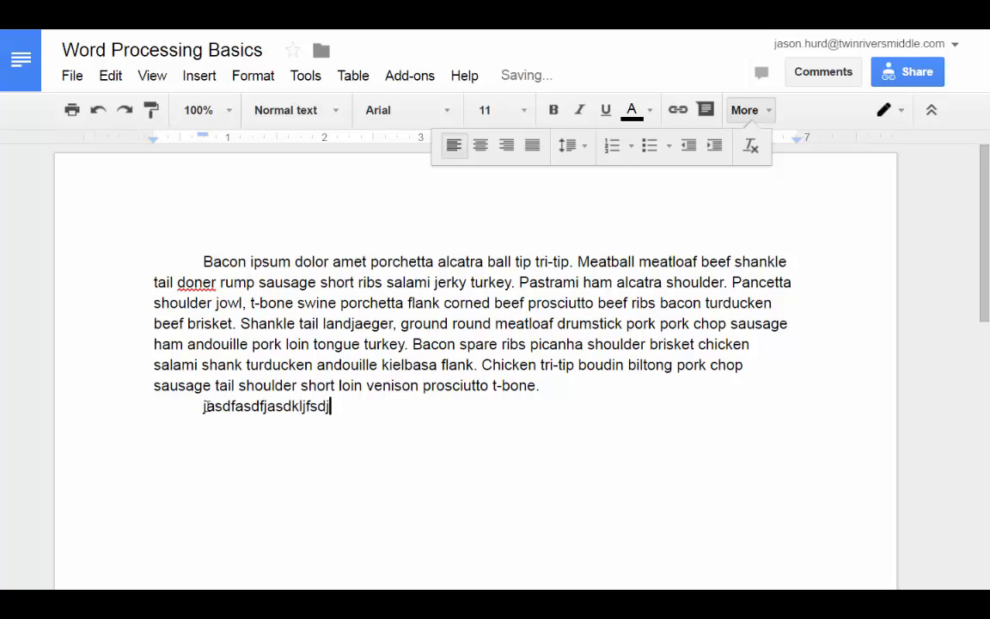
{"action": "key", "text": "BackSpace"}
{"action": "key", "text": "BackSpace"}
{"action": "key", "text": "BackSpace"}
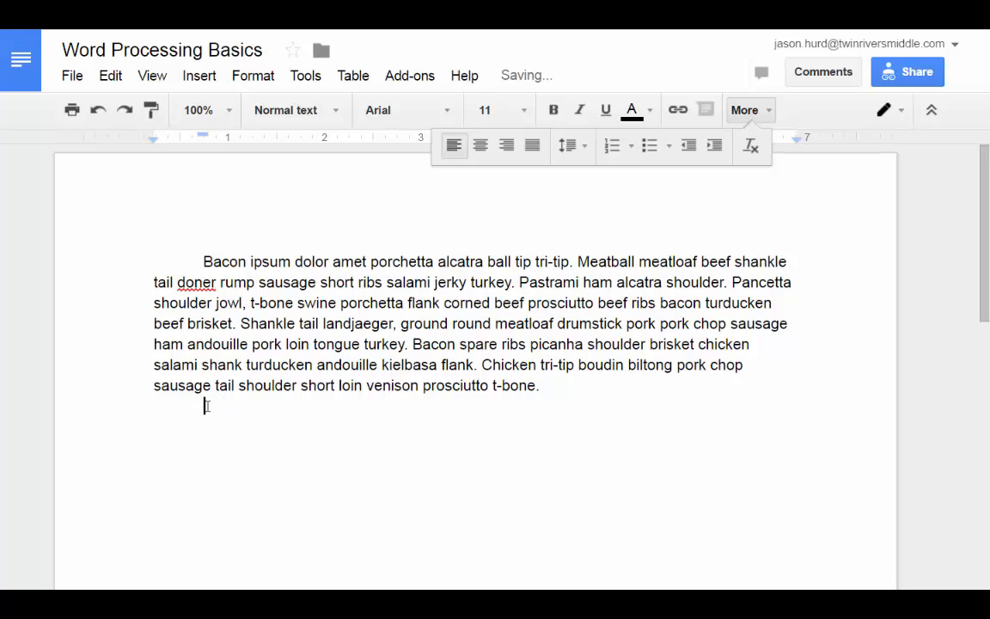